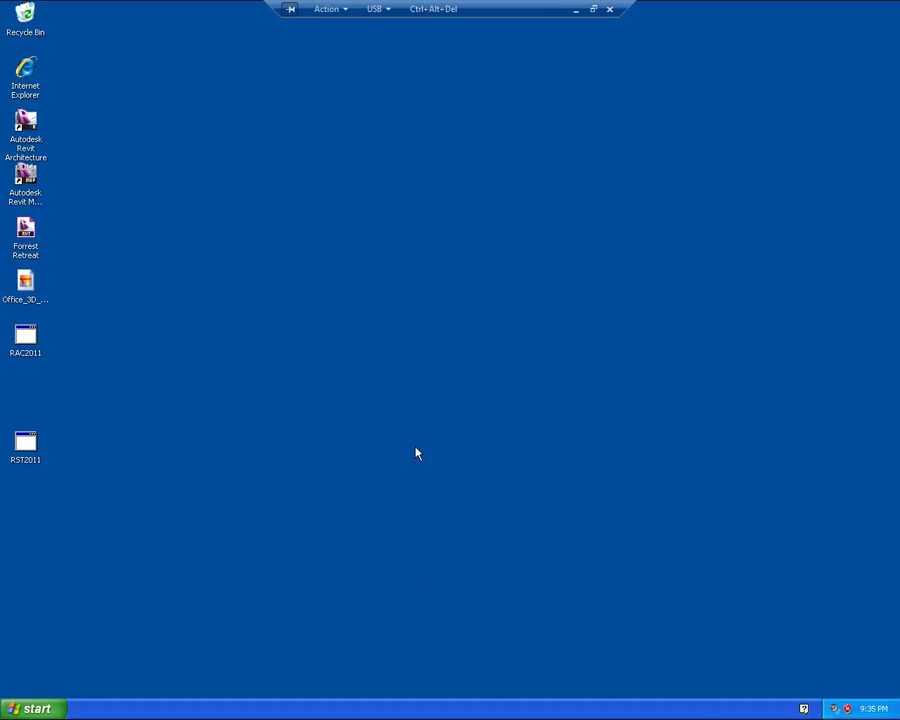
Step: Launch Autodesk Revit Architecture 2011 from its desktop shortcut
left_click(28, 126)
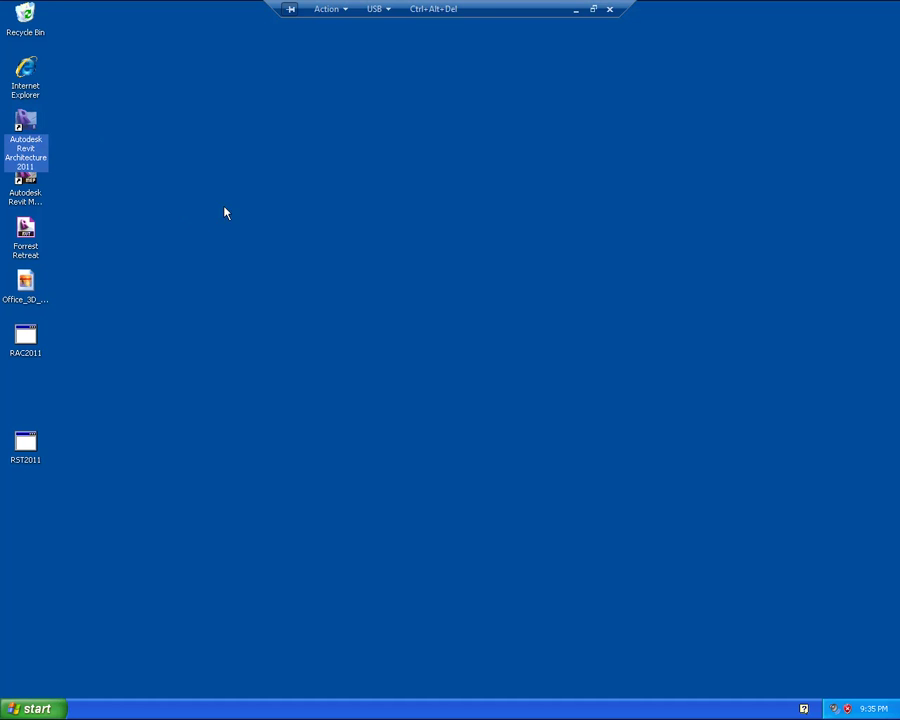
double_click(30, 128)
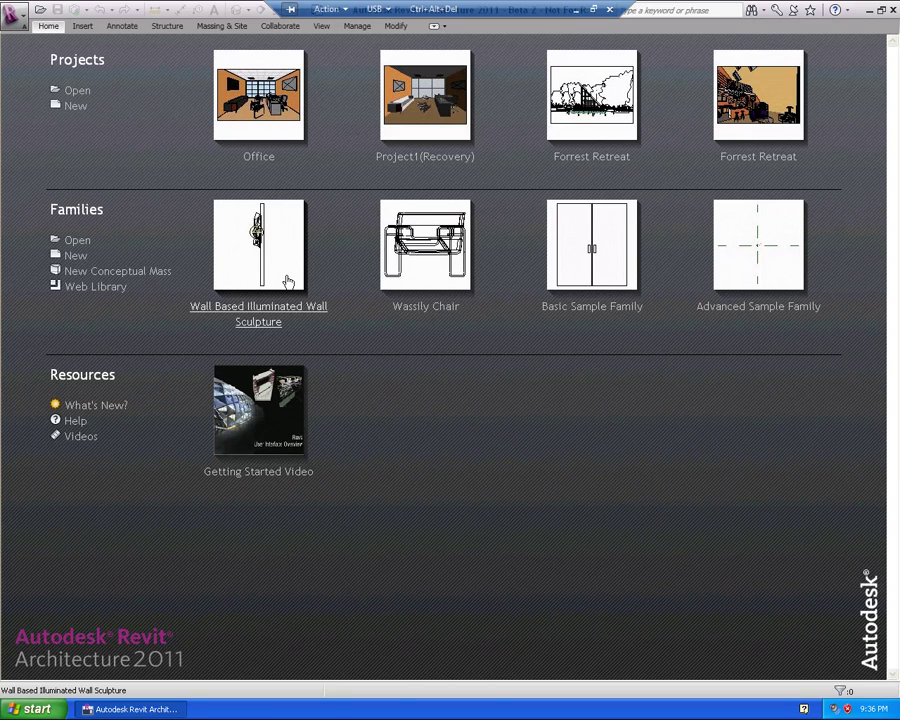
Step: Create a new project from the Projects section of the Recent Files page
left_click(80, 106)
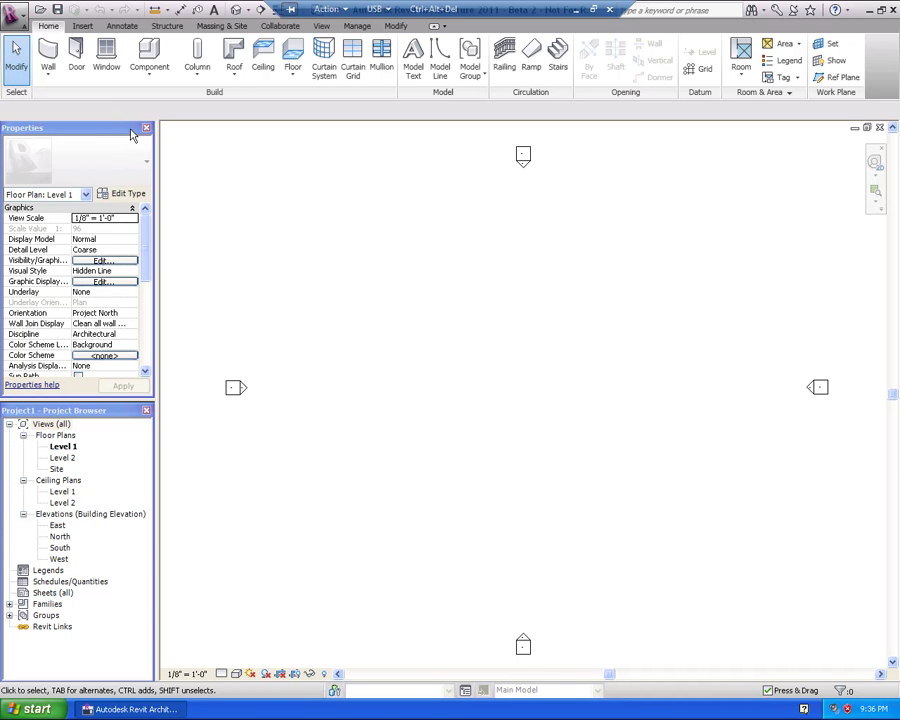
Step: Reposition the Properties and Project Browser palettes, then view the Insert, Annotate and Structure tabs
left_click_drag(112, 134, 296, 212)
left_click_drag(75, 128, 110, 146)
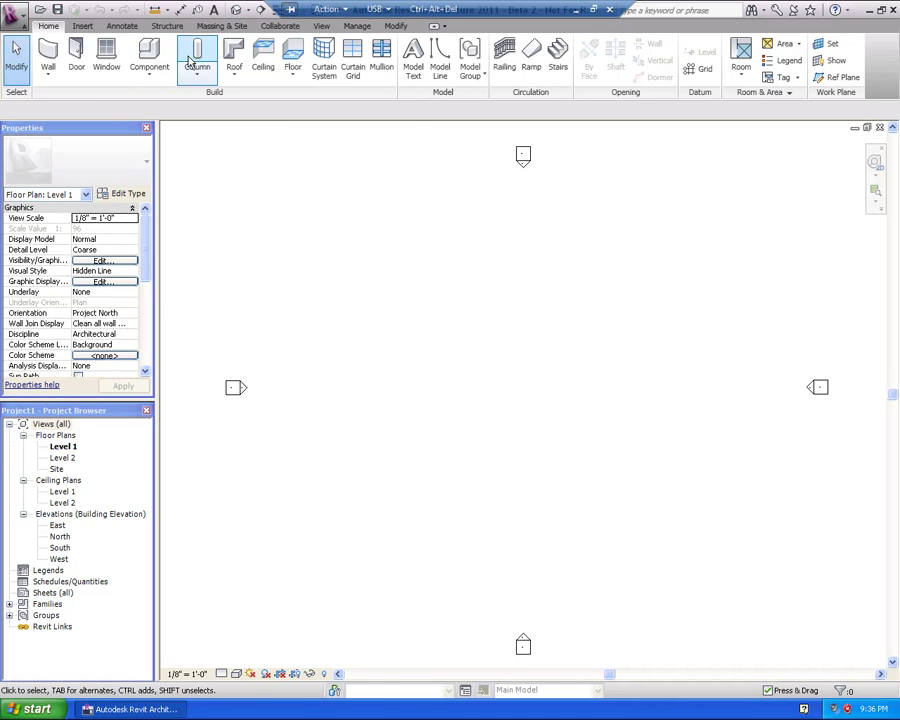
left_click(82, 26)
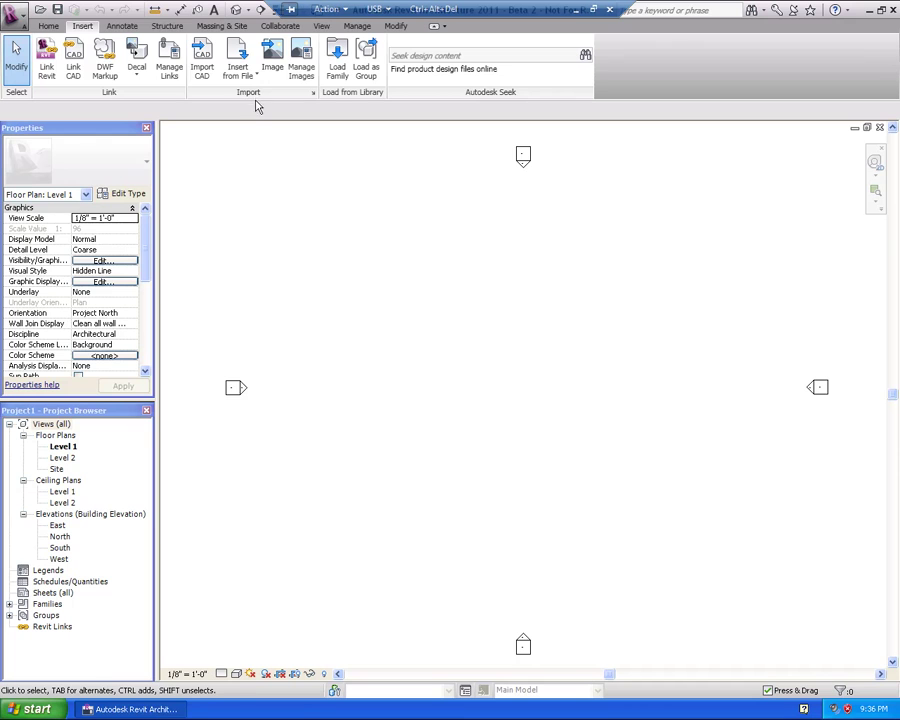
left_click(128, 28)
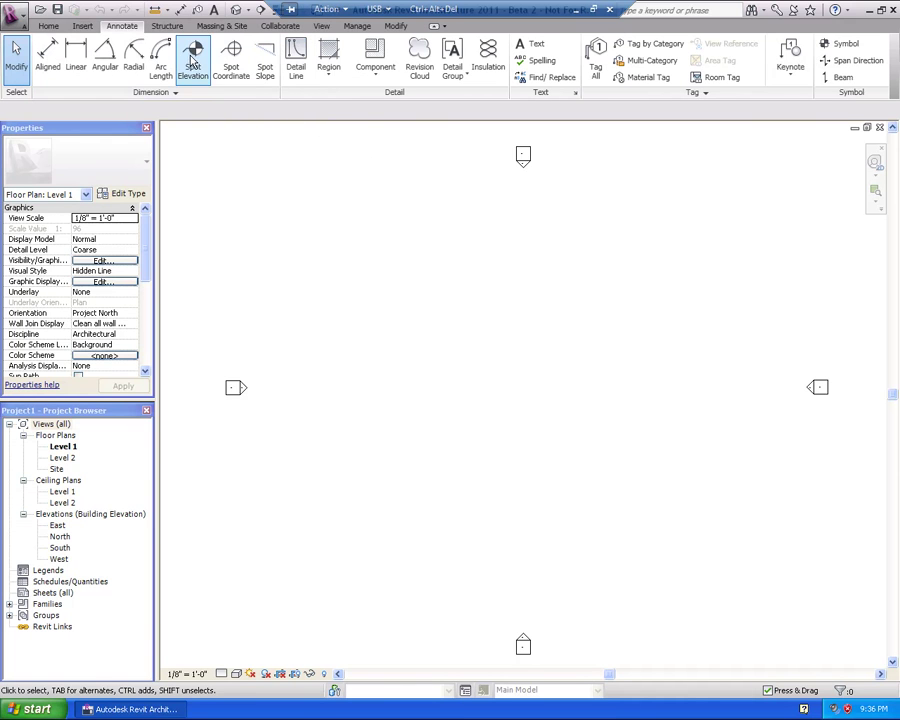
left_click(177, 29)
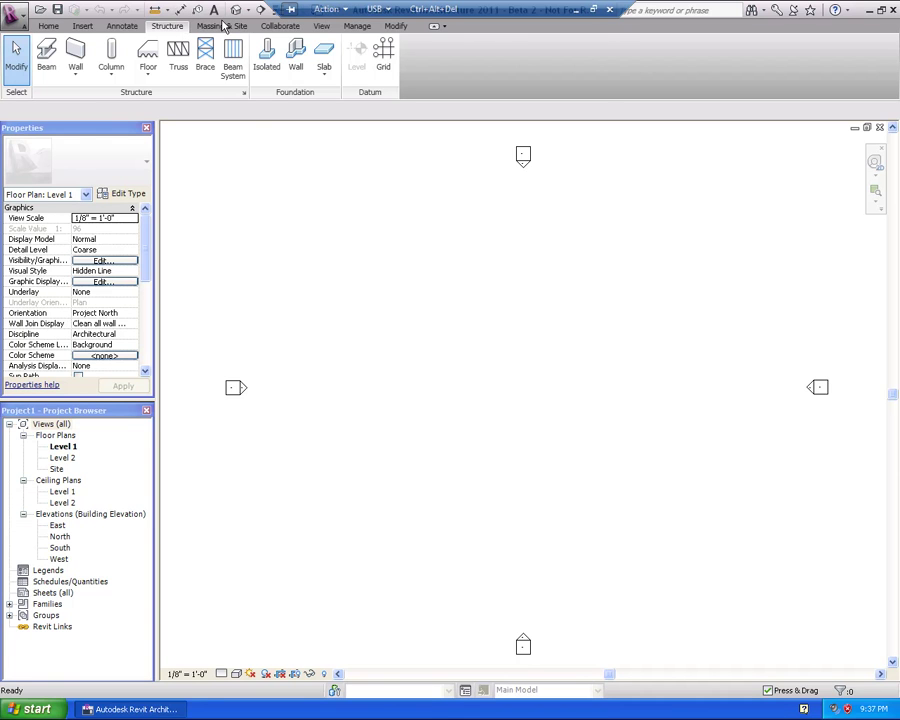
Step: Browse the Massing & Site, Collaborate and View tabs, then open User Interface > Keyboard Shortcuts
left_click(221, 26)
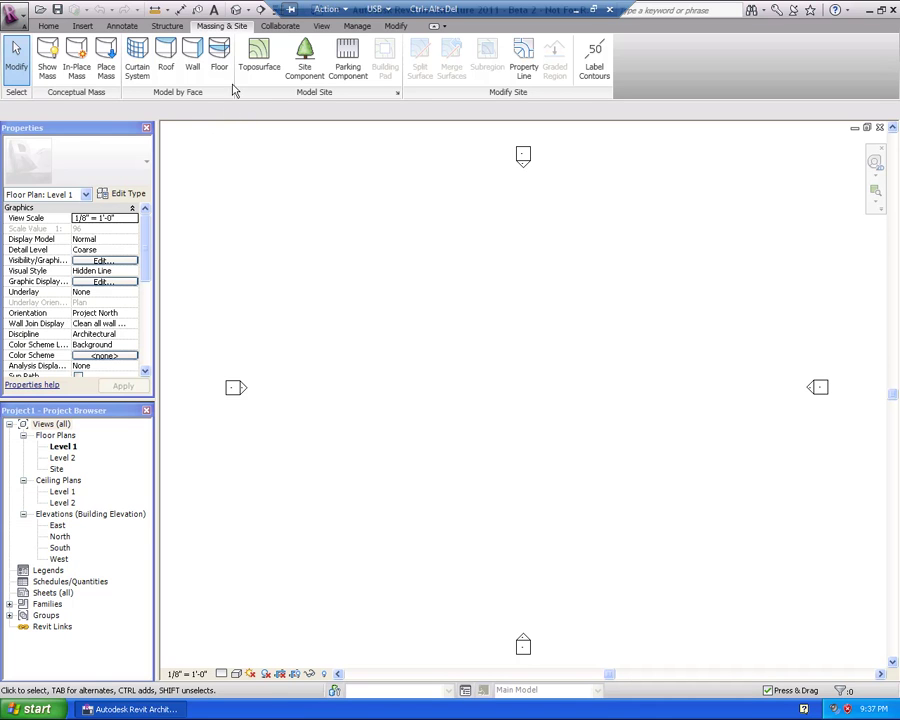
left_click(290, 27)
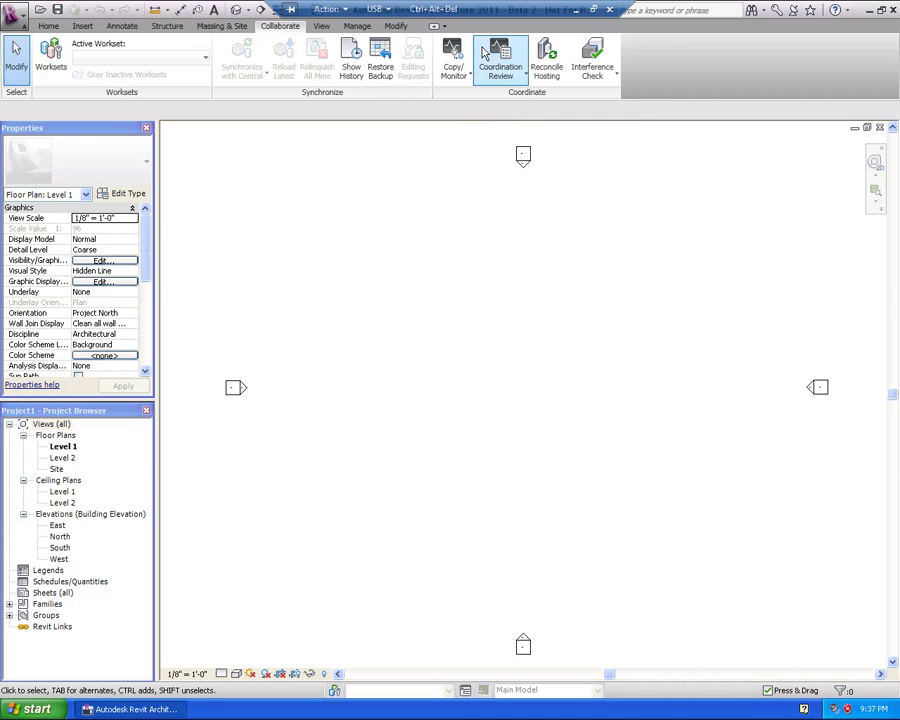
left_click(321, 28)
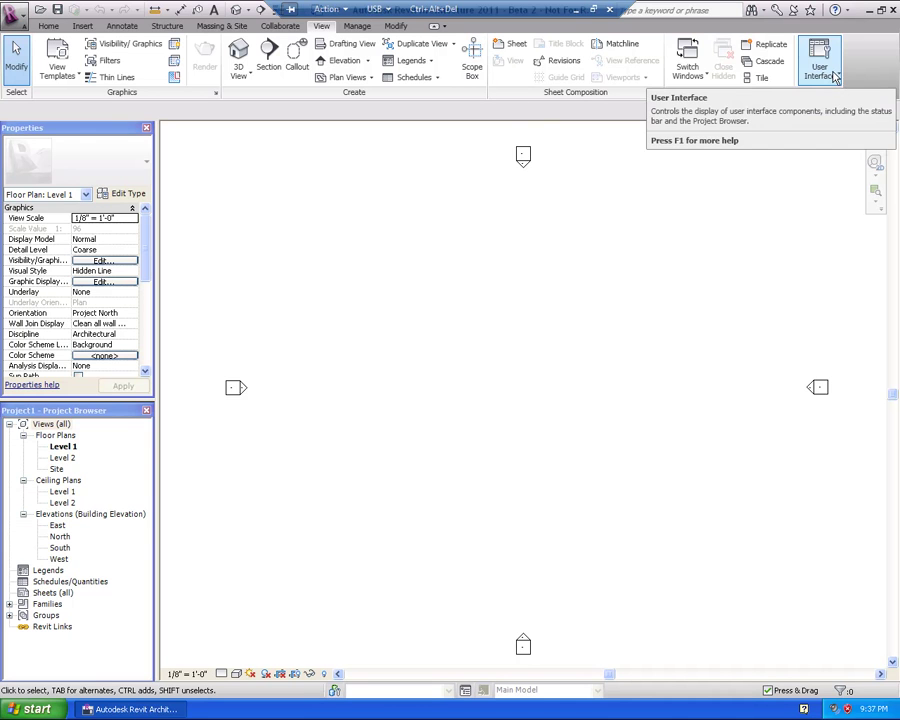
left_click(834, 78)
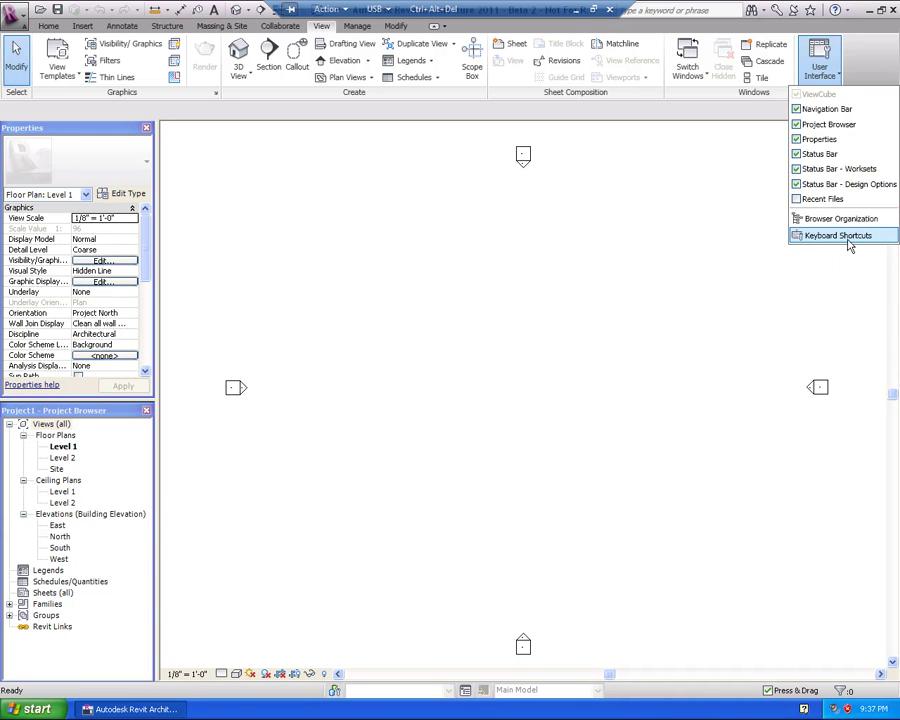
left_click(851, 243)
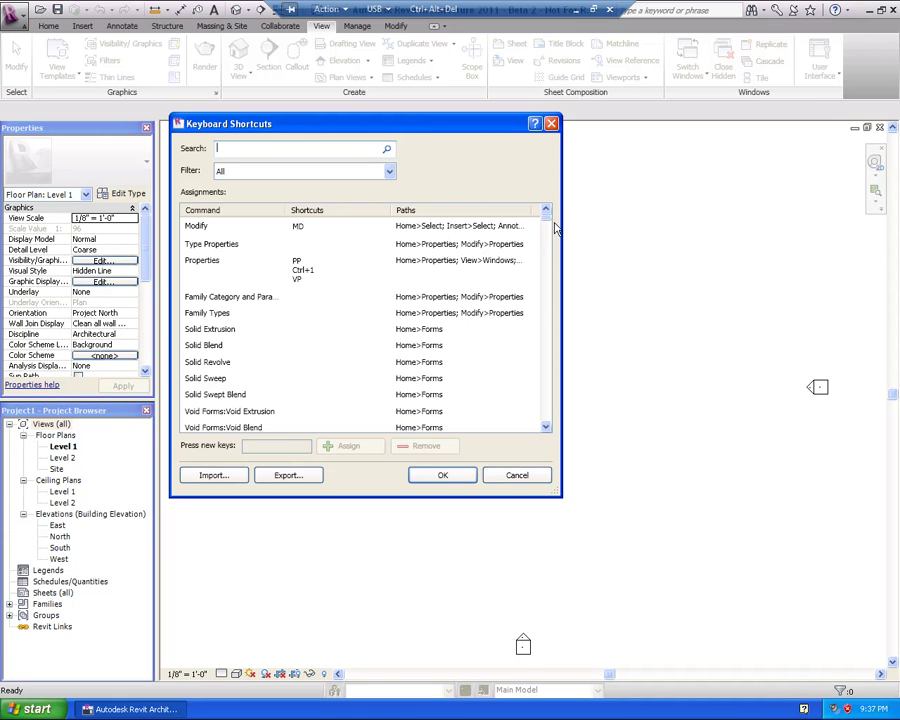
Step: Enter WO as the Wall Opening shortcut, then cancel Keyboard Shortcuts without saving
left_click_drag(547, 216, 549, 256)
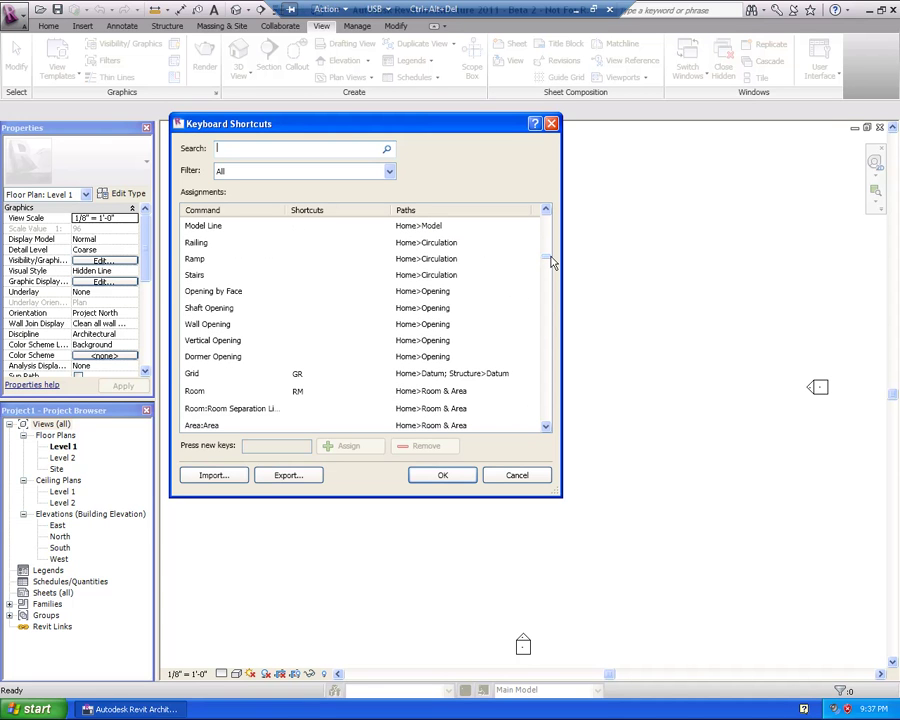
left_click(224, 327)
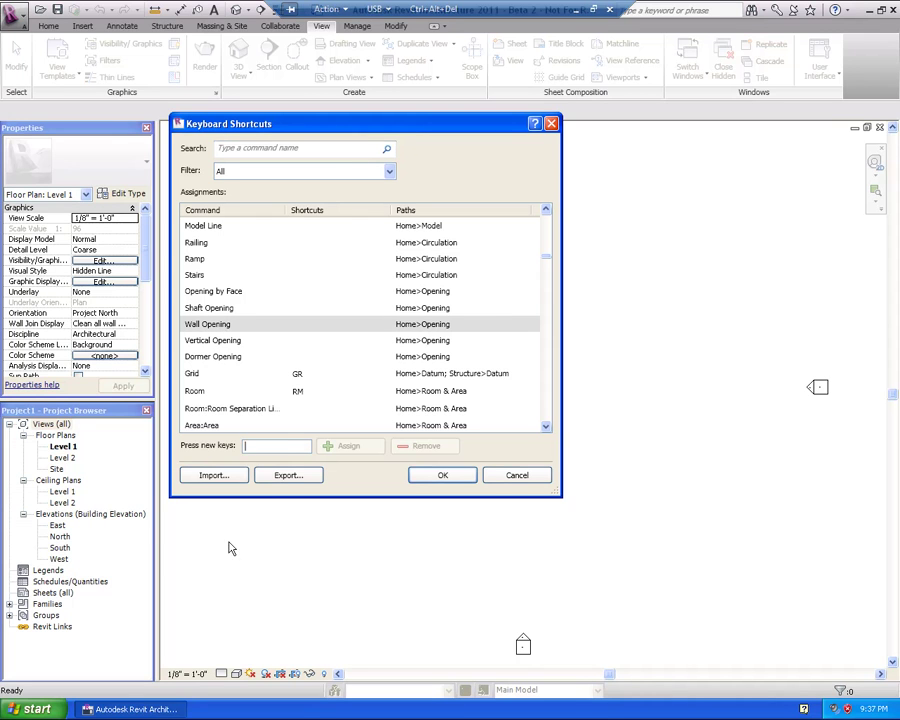
left_click(272, 445)
type("WO")
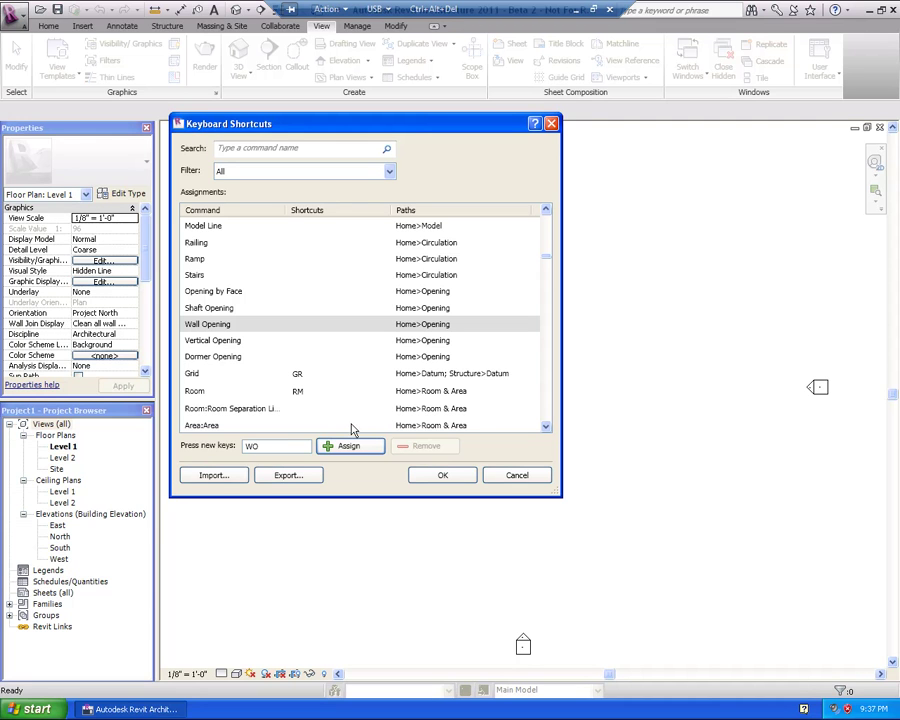
left_click(532, 482)
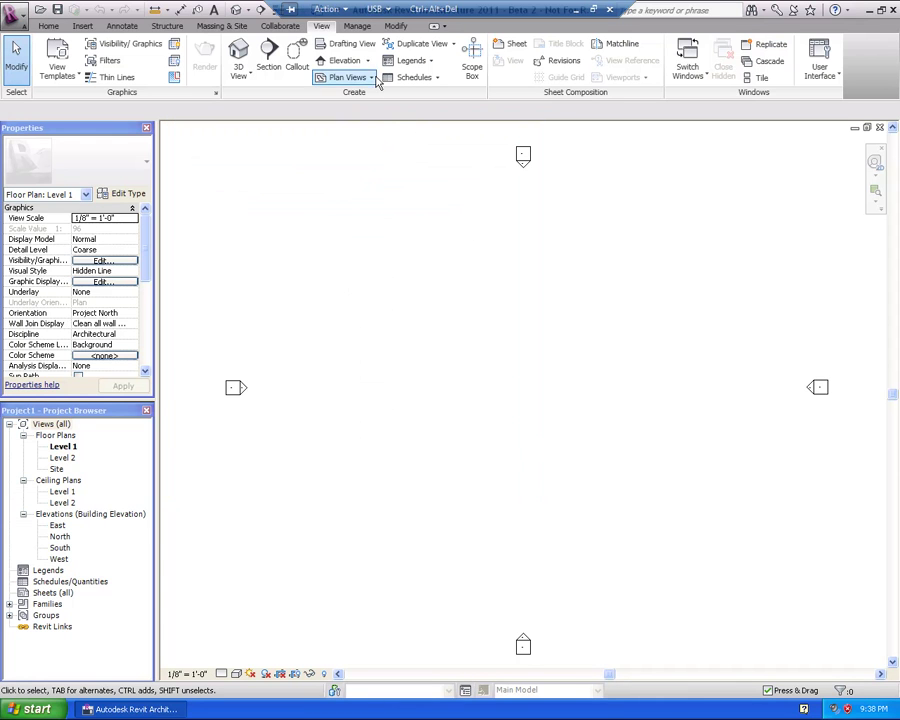
Step: Browse the Manage tab and its Additional Settings list, then Modify, returning to Home
left_click(357, 27)
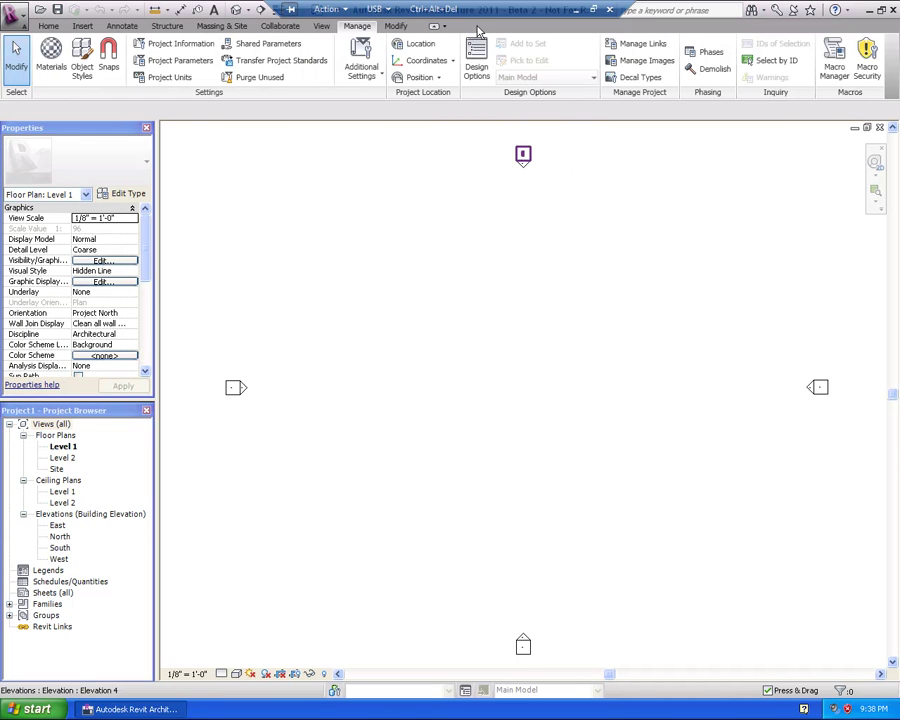
left_click(378, 87)
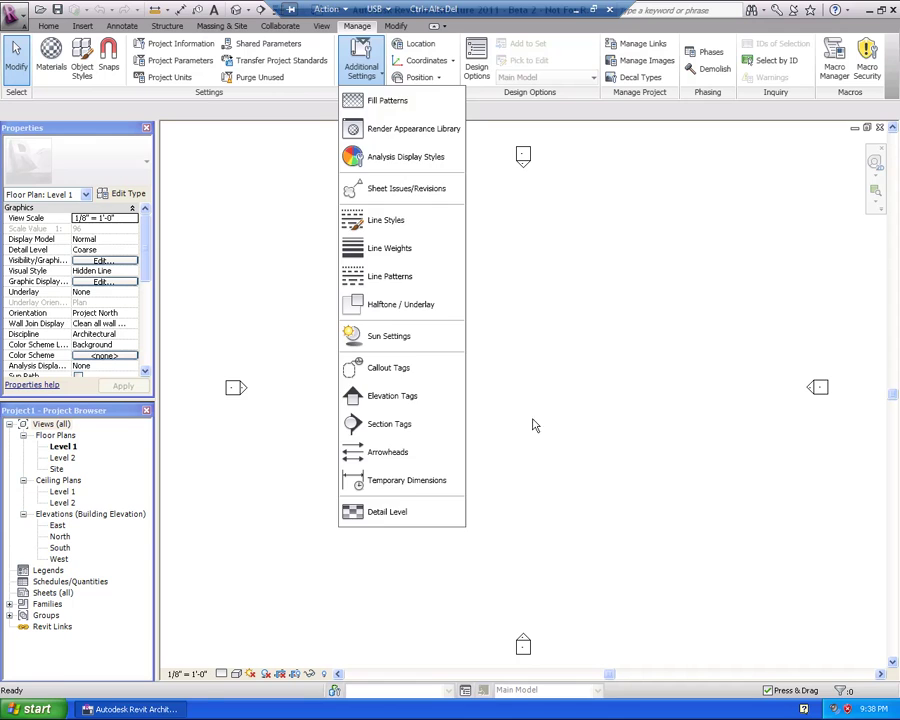
left_click(531, 408)
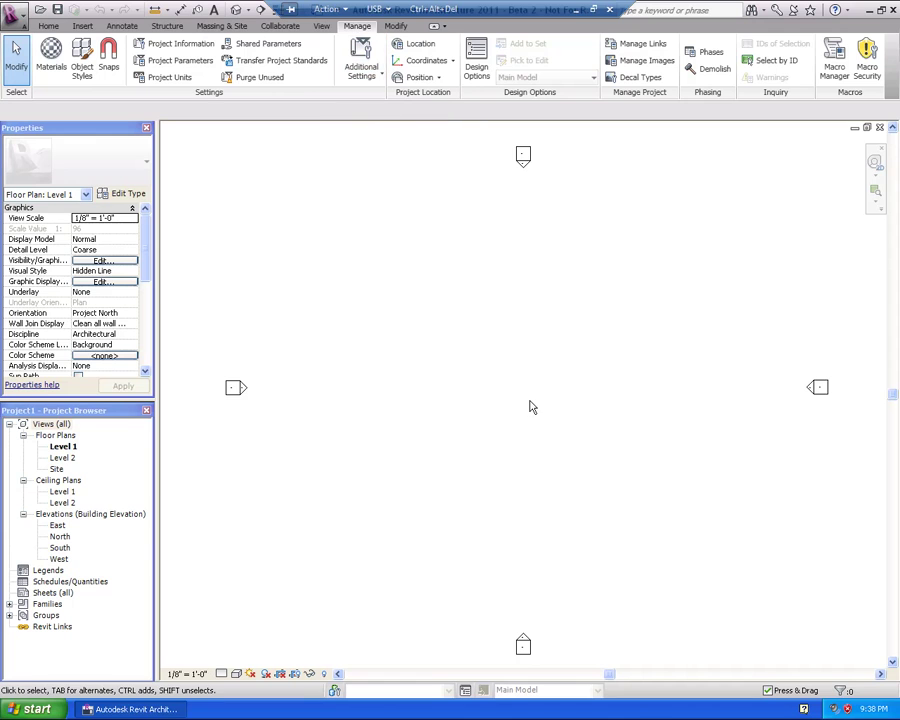
left_click(395, 27)
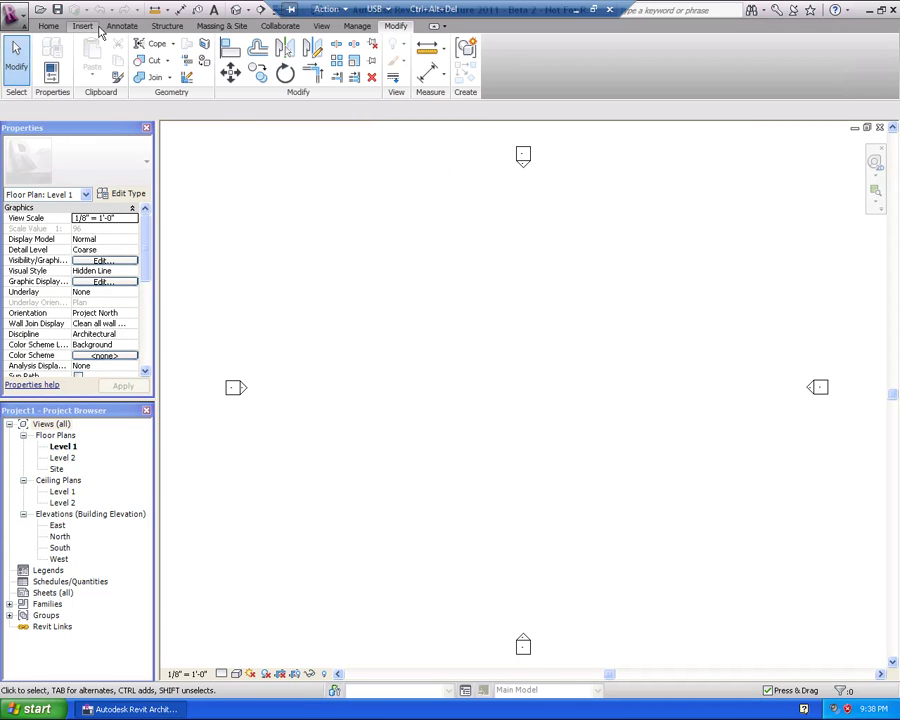
left_click(48, 27)
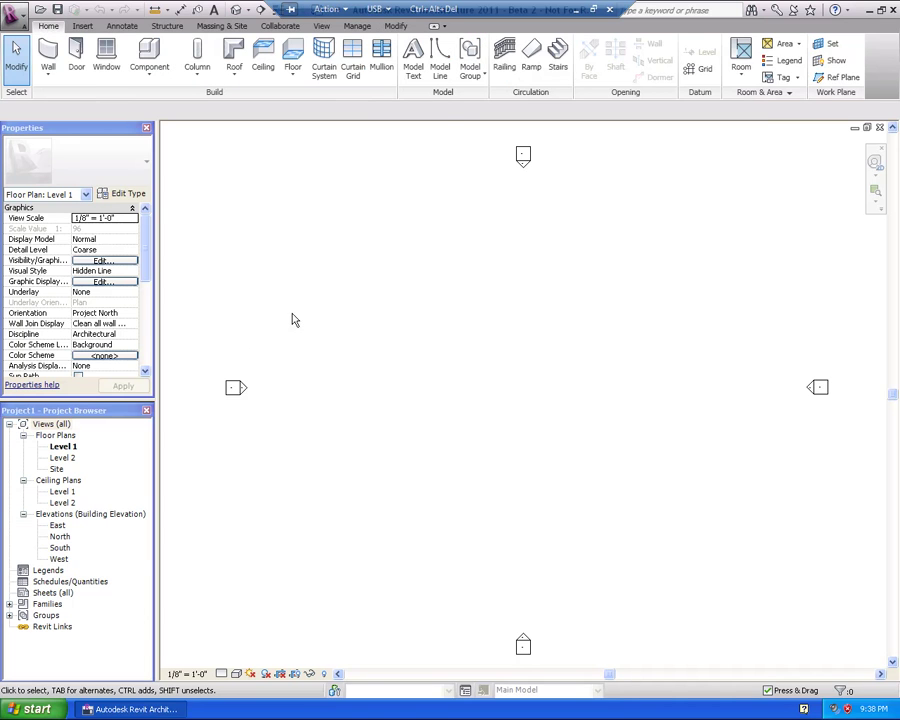
Step: Draw the L-shaped wall on the Level 1 plan
left_click(55, 58)
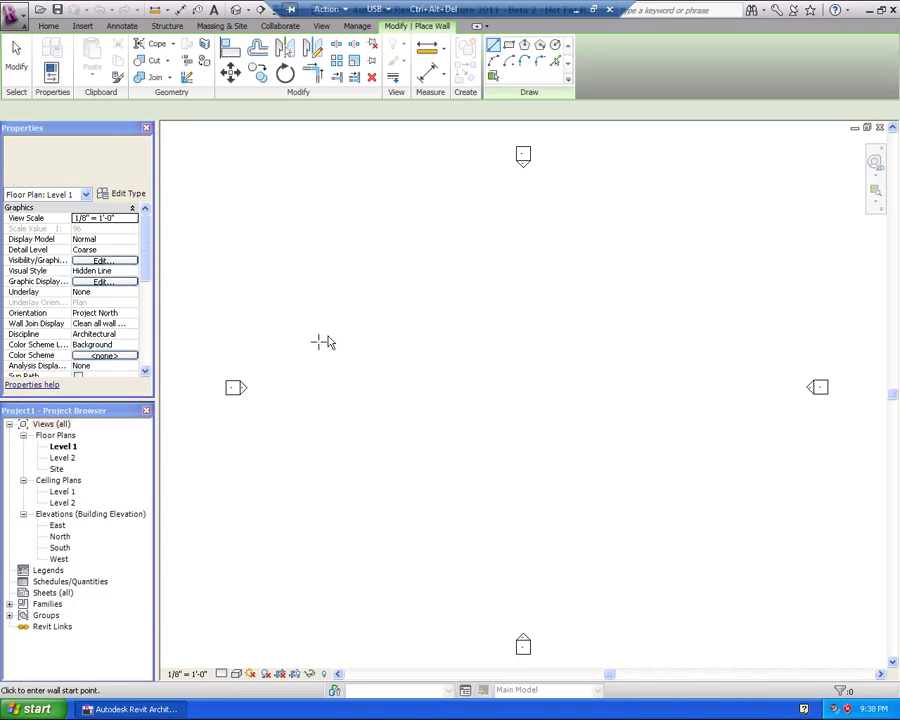
left_click(391, 335)
left_click(391, 407)
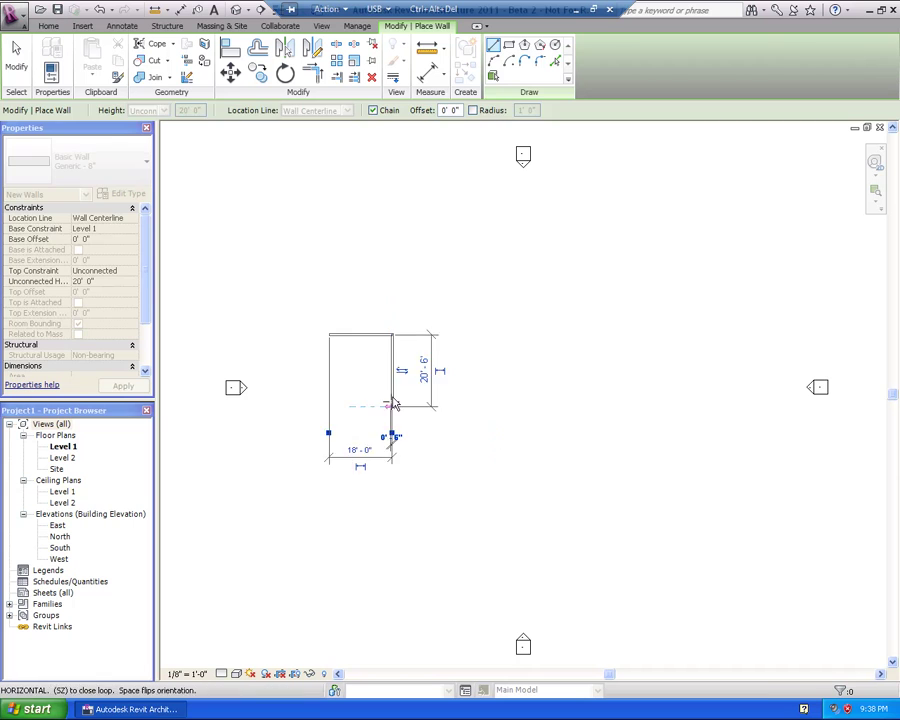
key("Escape")
key("Escape")
Step: Place a Single-Flush door on the wall's top leg
left_click(80, 54)
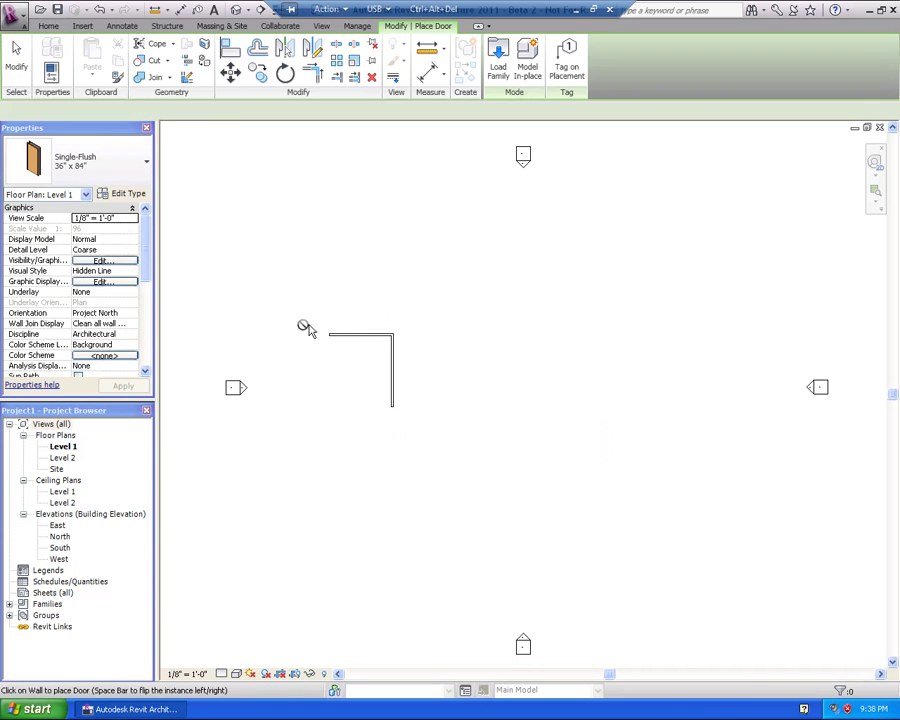
left_click(361, 344)
key("Escape")
key("Escape")
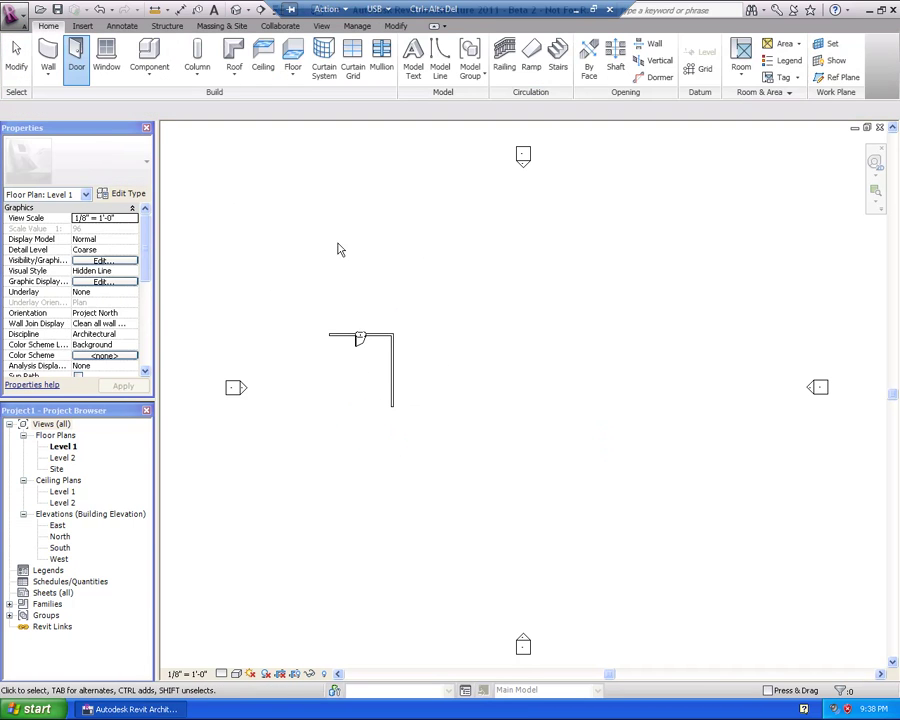
Step: Place a Fixed window on the wall's vertical leg
left_click(104, 52)
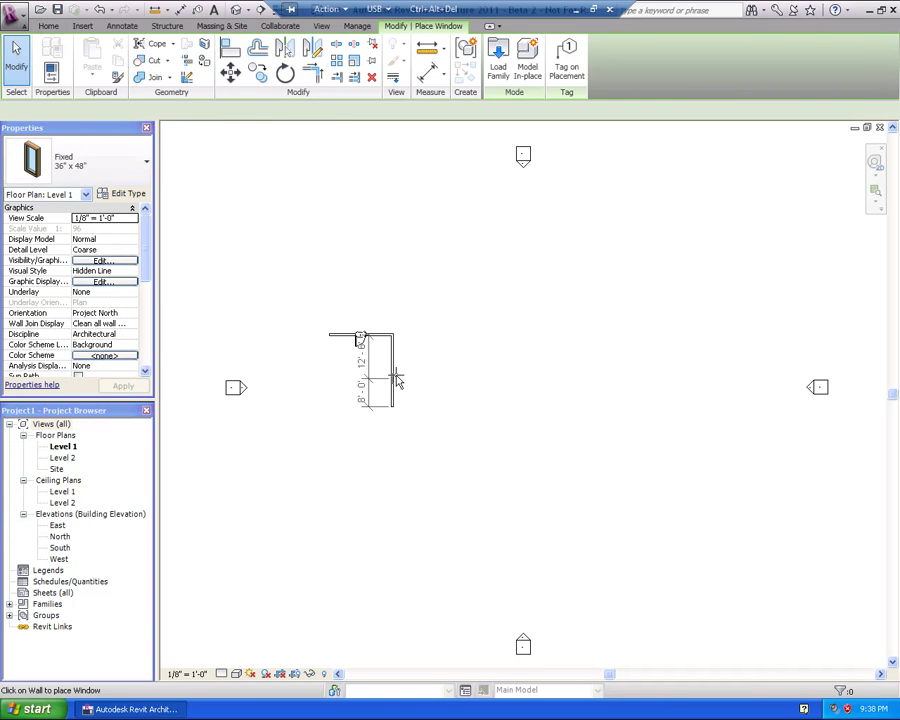
left_click(390, 377)
key("Escape")
key("Escape")
scroll(393, 402, "up", 3)
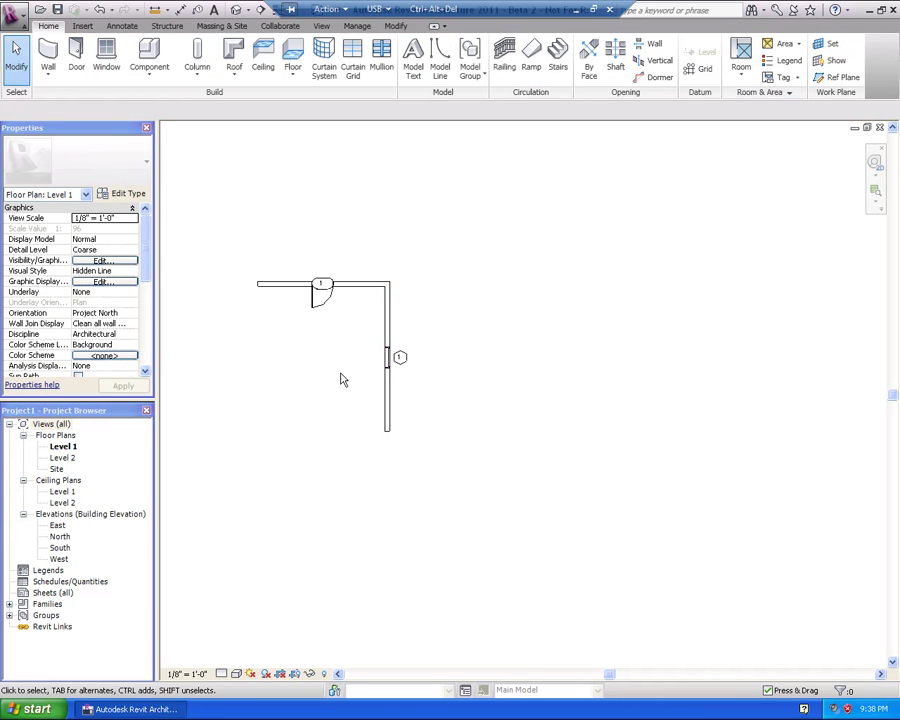
scroll(342, 378, "up", 2)
middle_click_drag(380, 390, 442, 395)
right_click(403, 355)
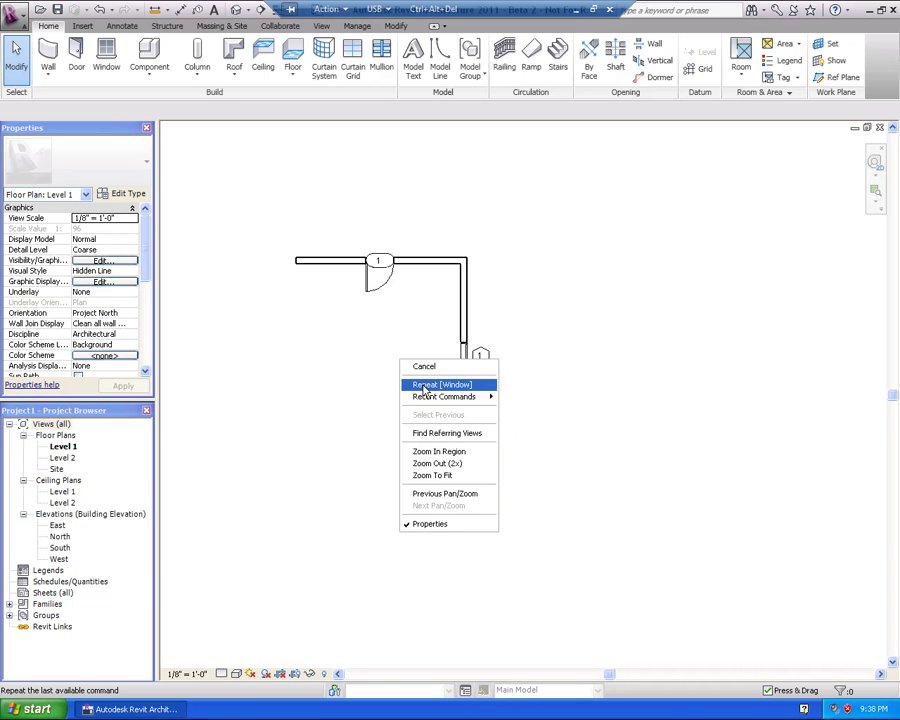
mouse_move(429, 401)
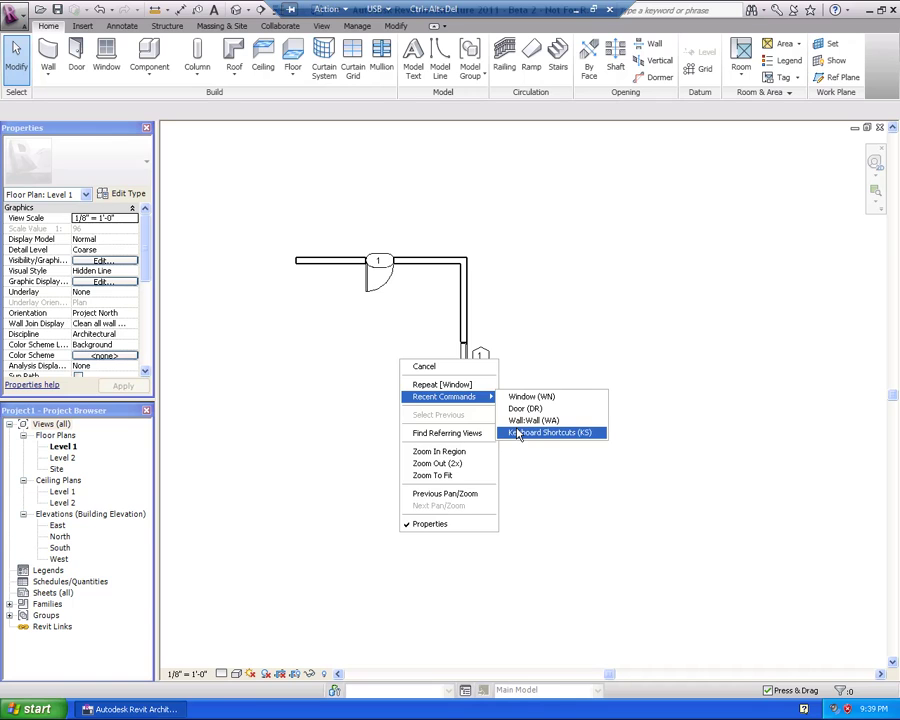
left_click(648, 369)
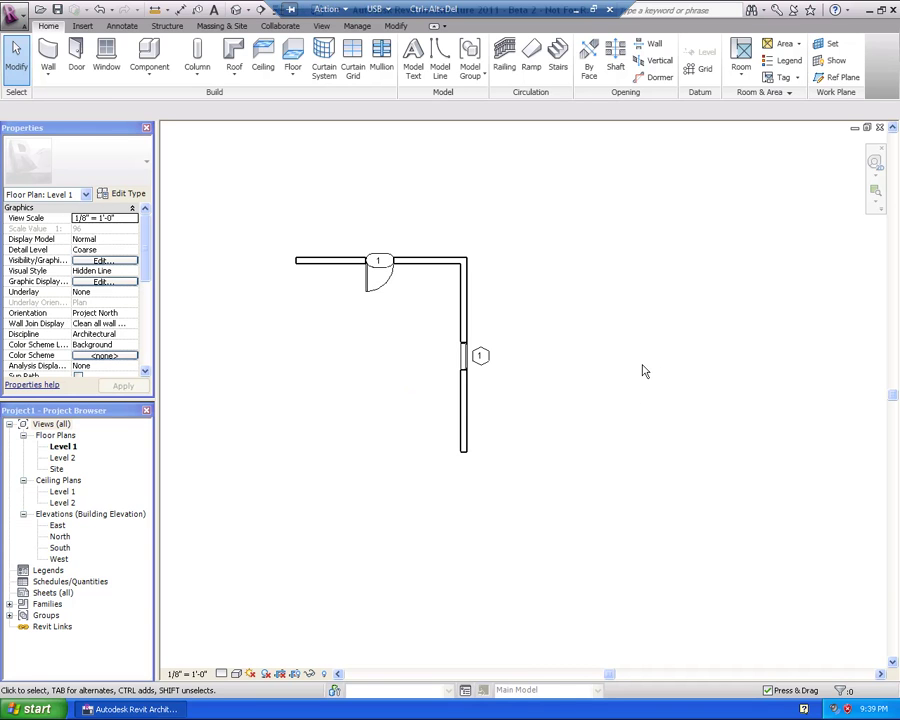